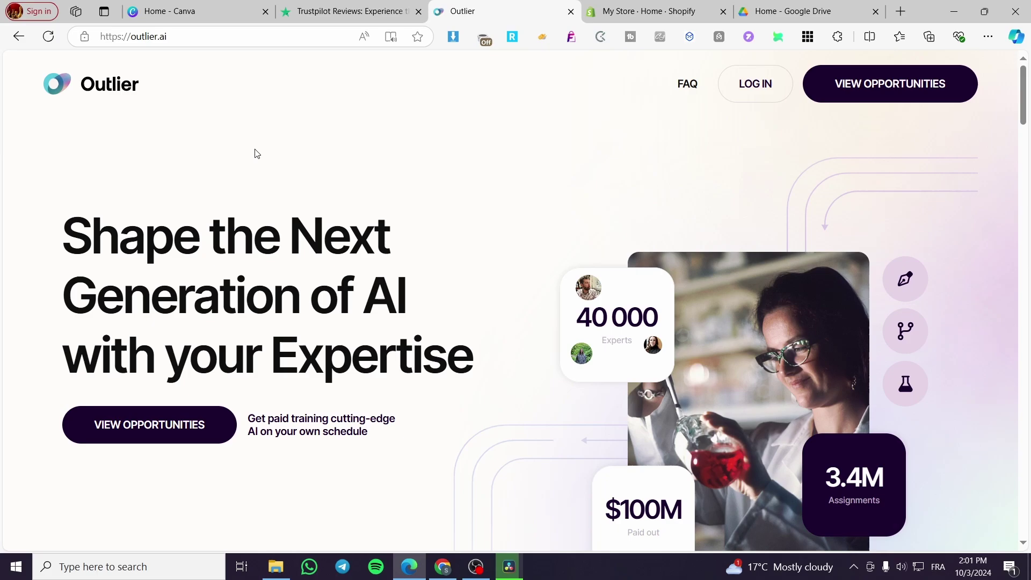
- Read through the Working Location Policy, tick its acknowledgement, and continue to Confirm Your Information
scroll(287, 171, "down", 8)
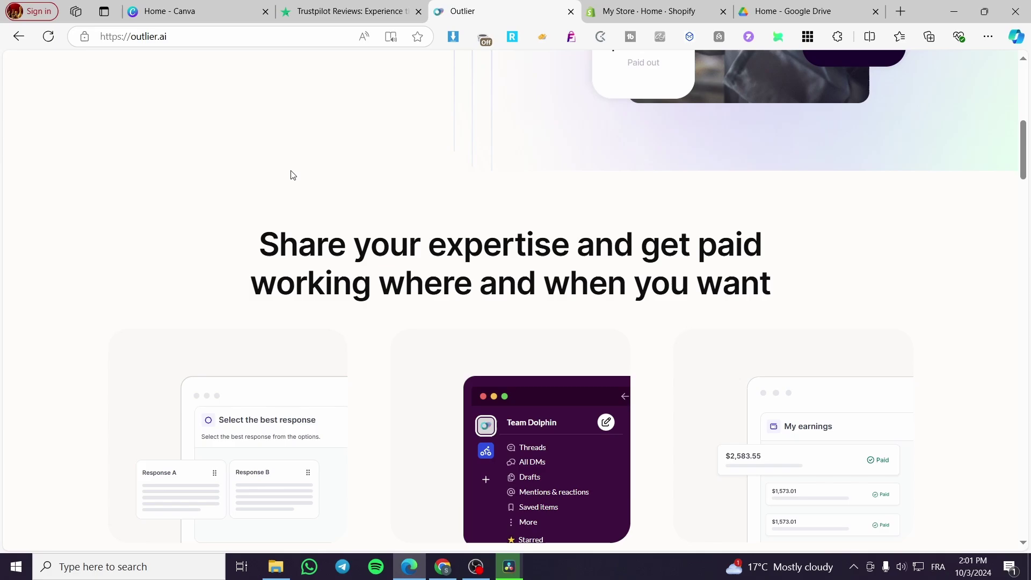
scroll(291, 174, "up", 8)
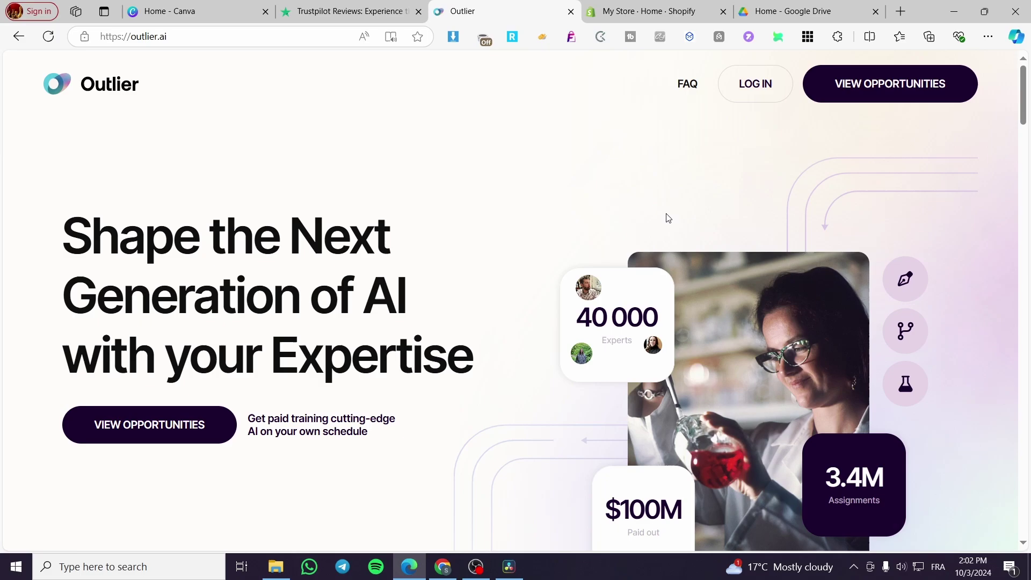
scroll(539, 261, "down", 5)
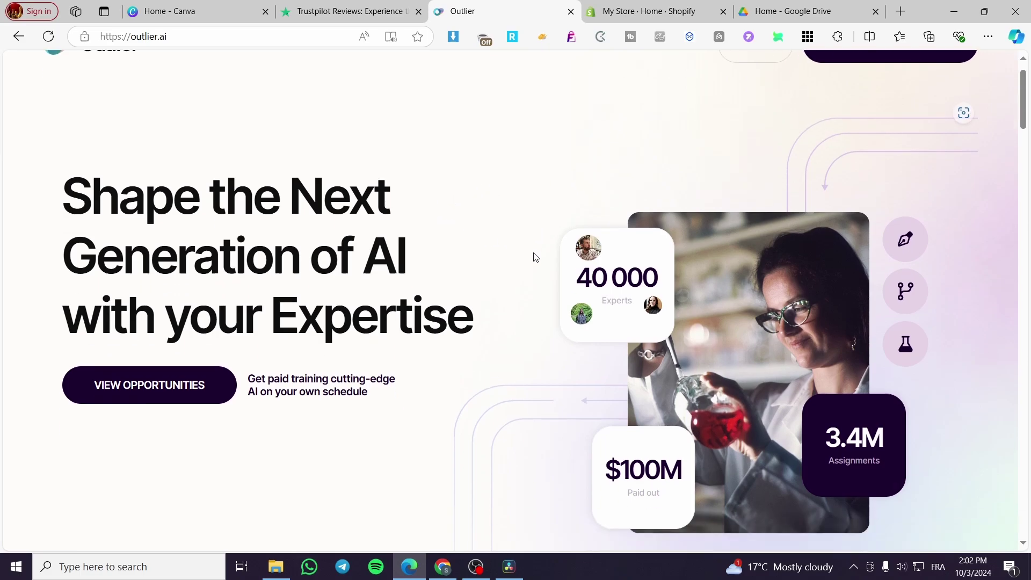
scroll(426, 250, "down", 6)
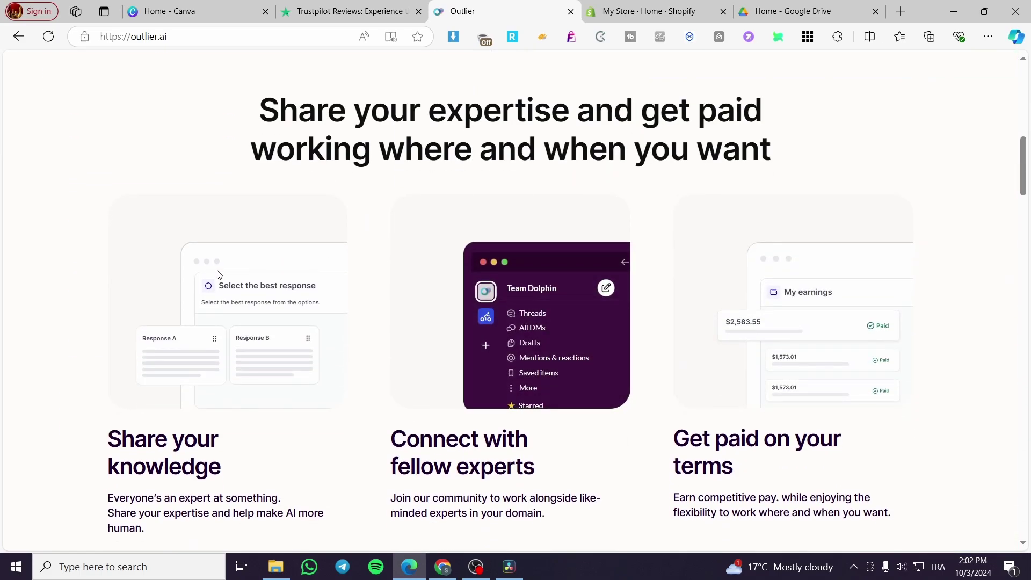
scroll(209, 269, "down", 7)
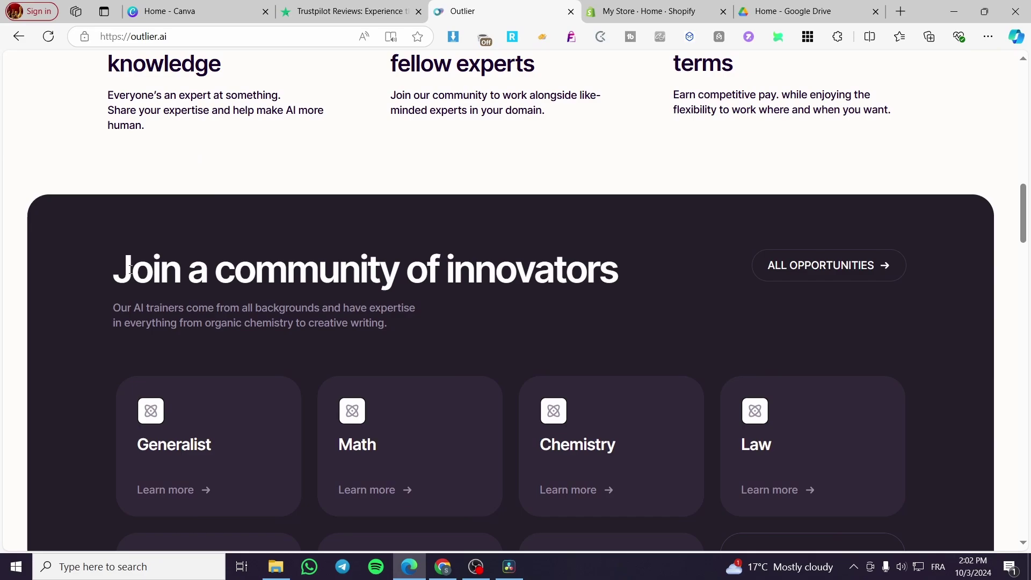
scroll(129, 270, "down", 1)
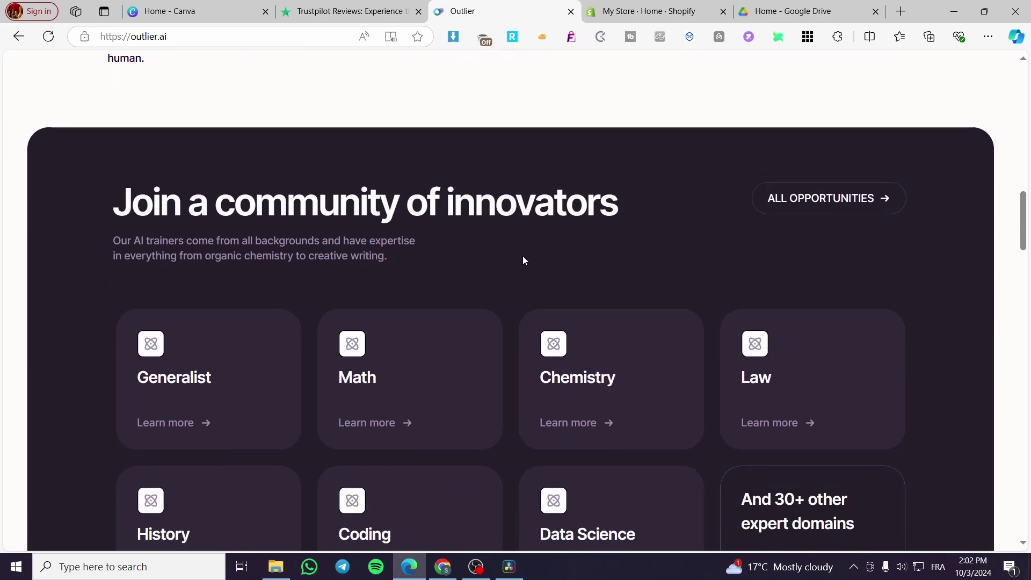
scroll(523, 260, "down", 4)
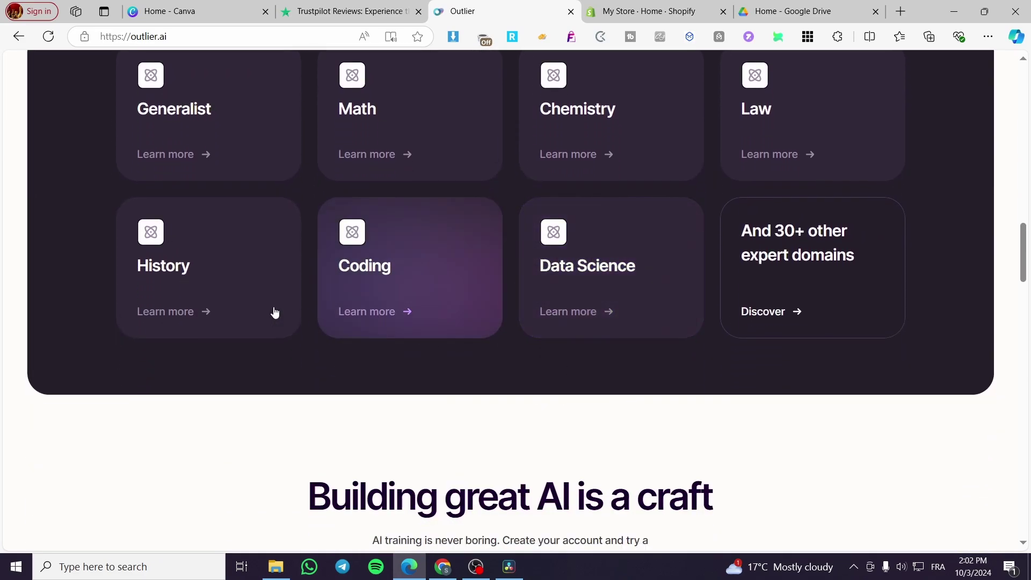
scroll(274, 311, "up", 3)
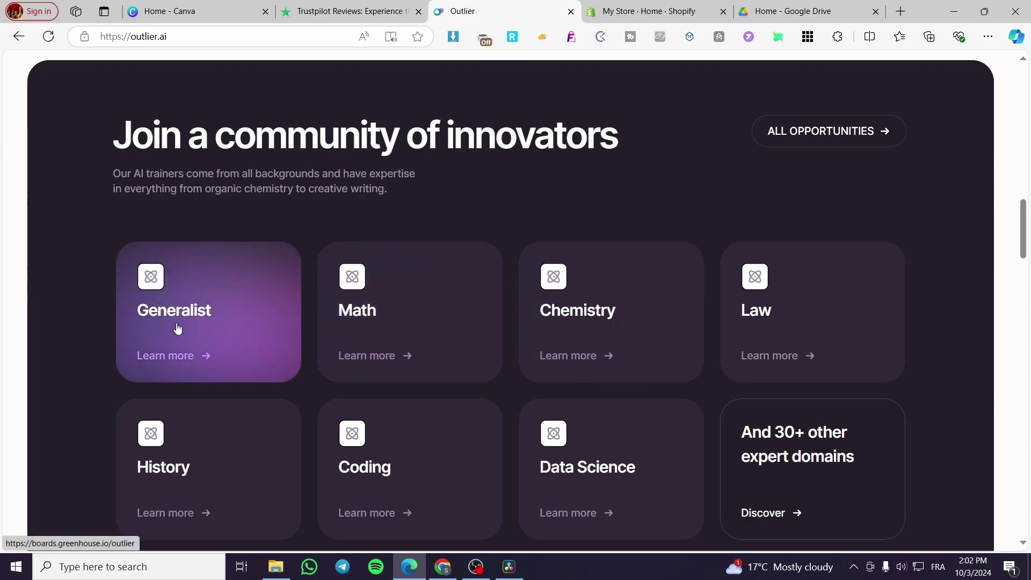
scroll(383, 323, "down", 2)
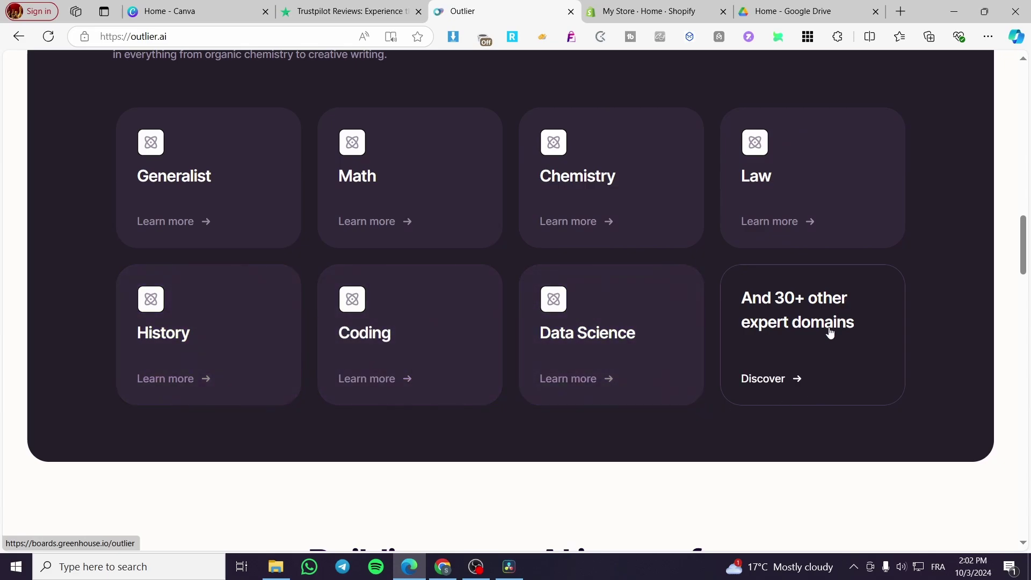
scroll(825, 344, "up", 5)
scroll(684, 363, "up", 8)
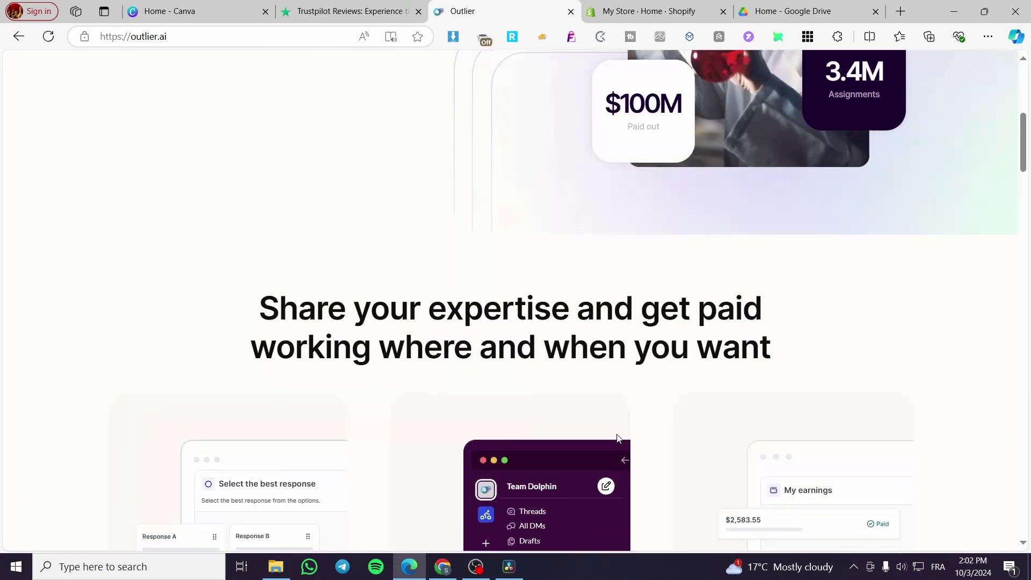
scroll(681, 421, "up", 6)
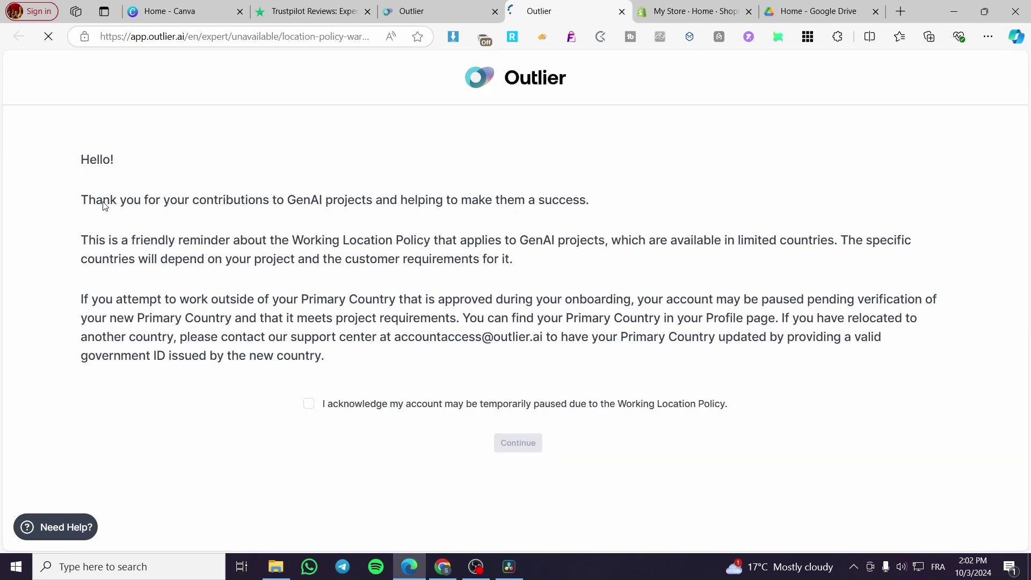
left_click(310, 403)
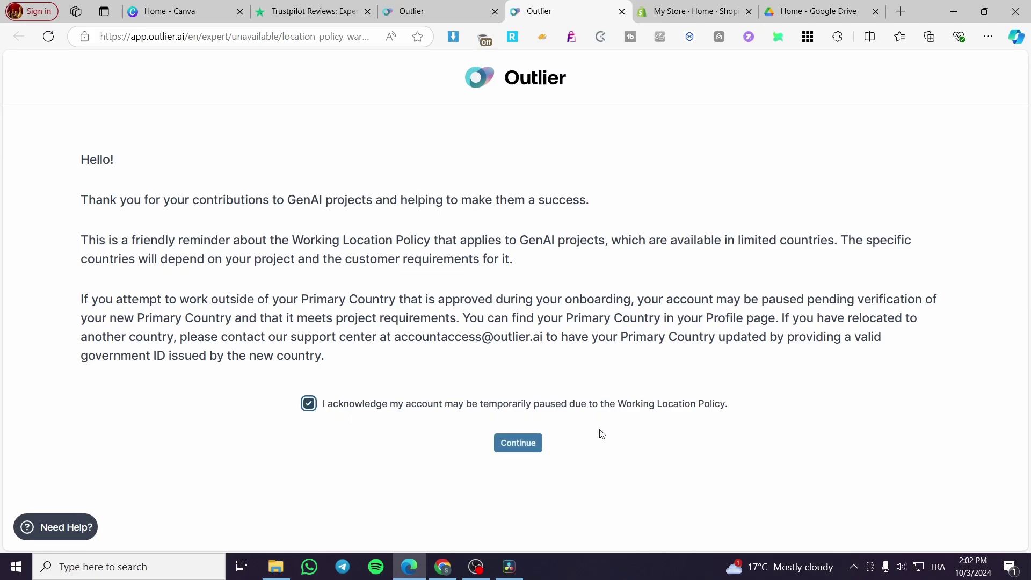
left_click(518, 447)
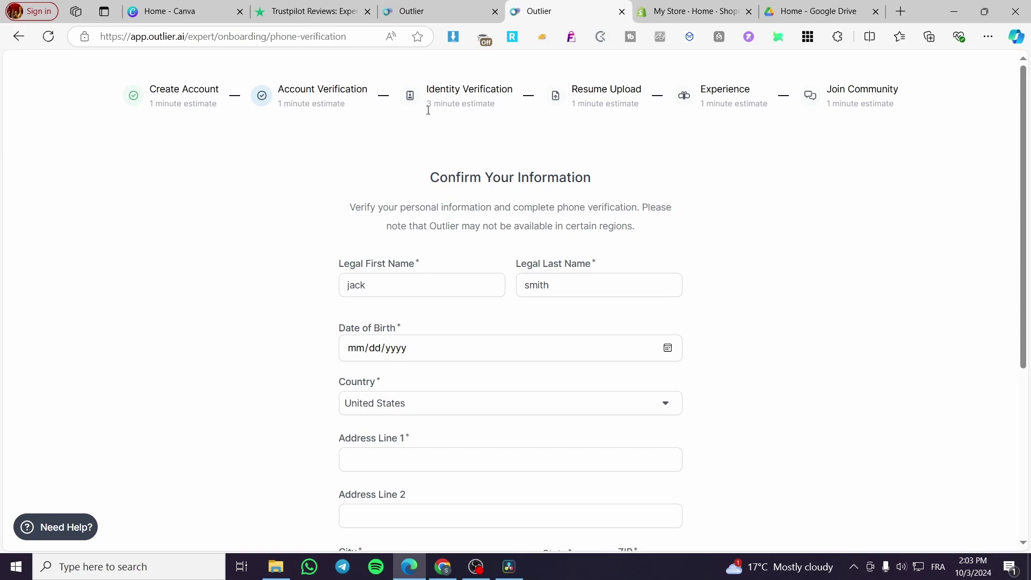
- Enter date of birth 01/01/2001 and fill the first address line from the saved autofill entry
scroll(580, 309, "down", 2)
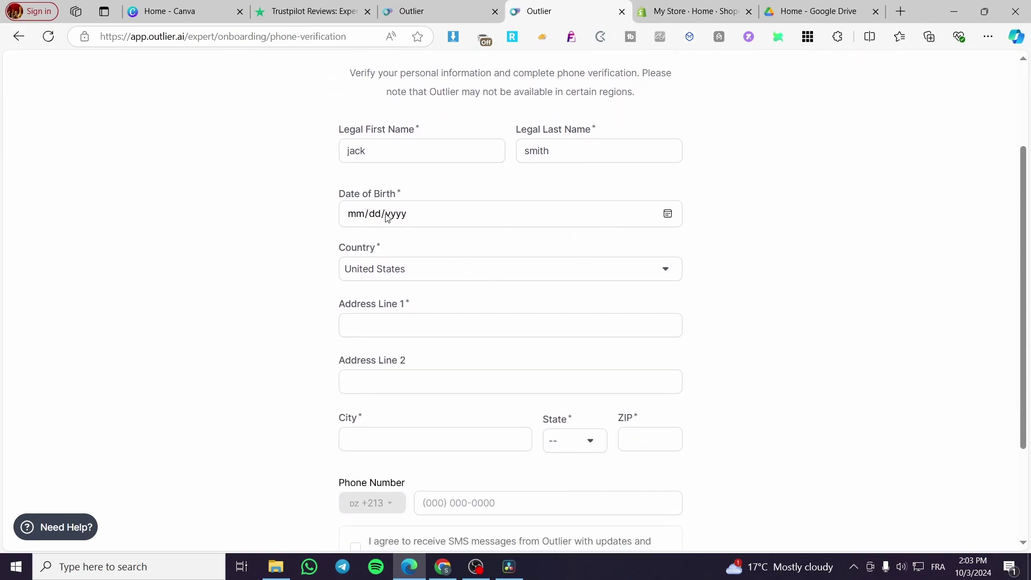
left_click(365, 215)
type("01/01/200")
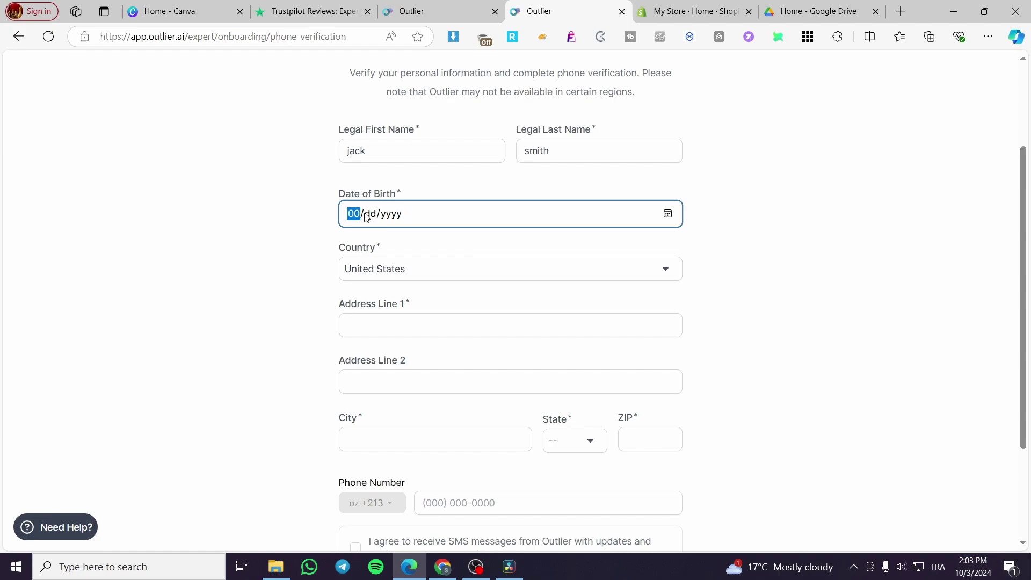
type("1")
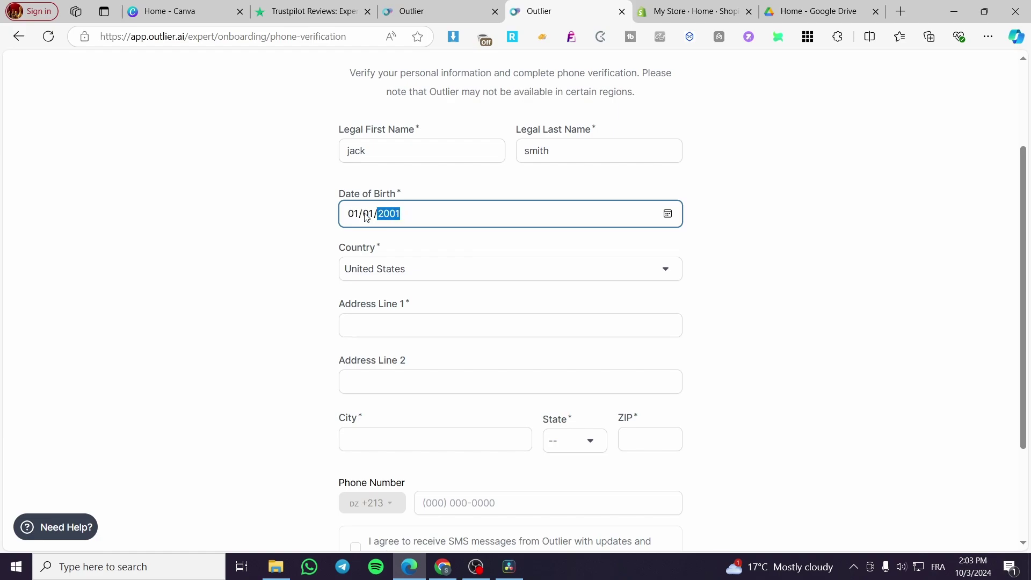
left_click(435, 318)
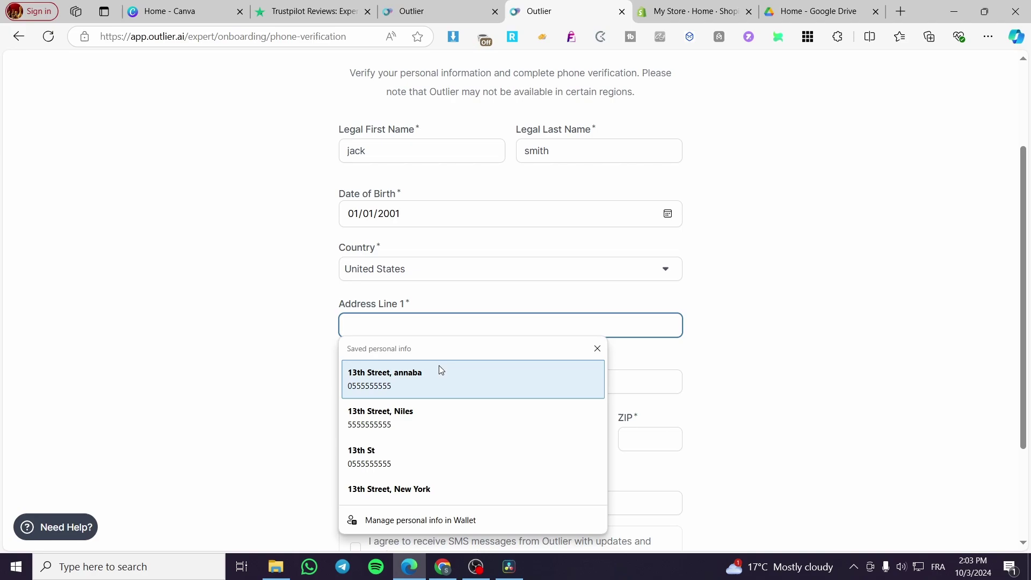
left_click(439, 486)
- Agree to receive SMS updates and submit the information form
scroll(309, 360, "down", 2)
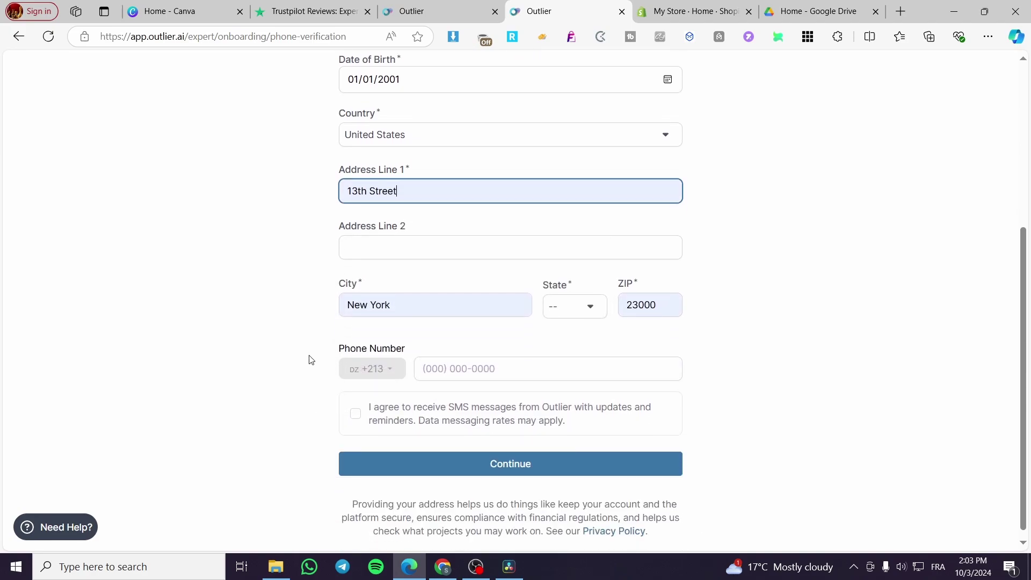
left_click(379, 371)
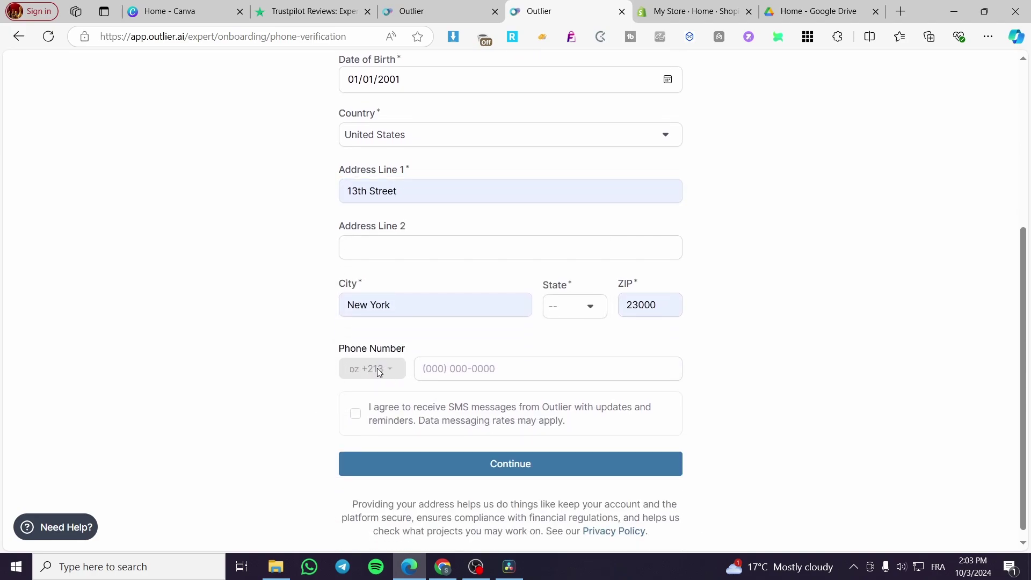
left_click(357, 415)
left_click(624, 458)
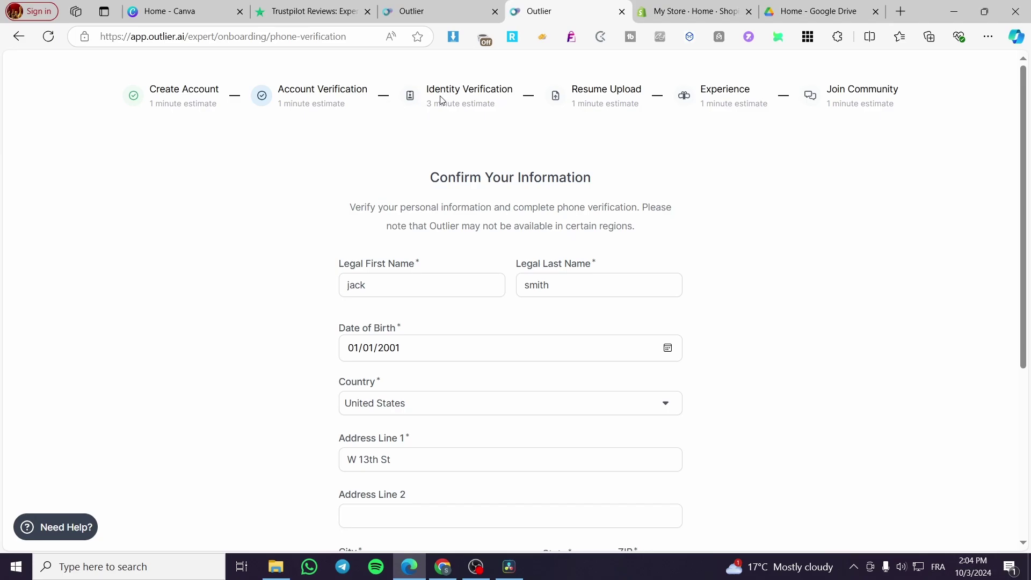
- Resubmit the completed Confirm Your Information form to bring up the Confirm Your Address dialog
scroll(464, 92, "down", 4)
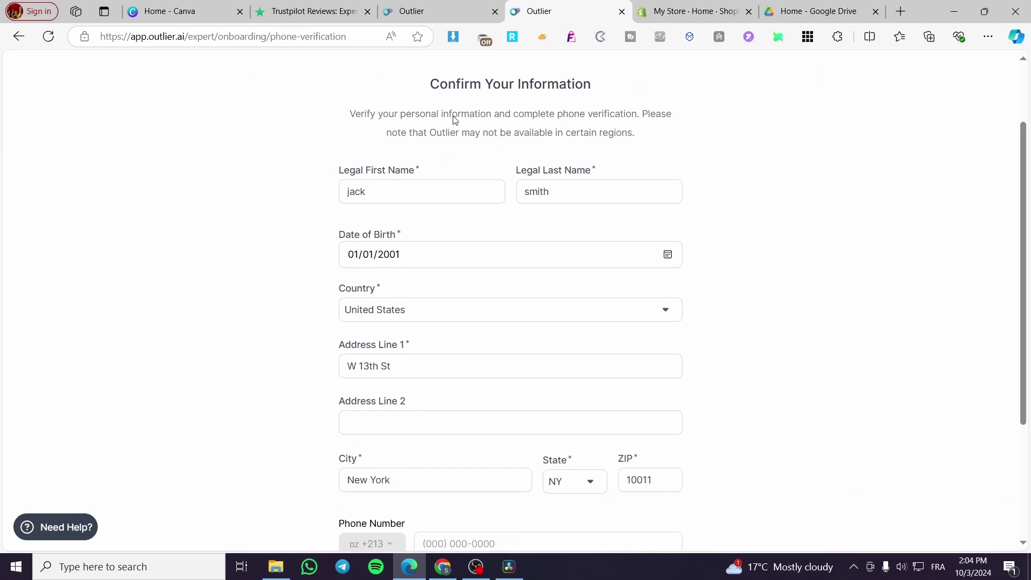
scroll(444, 179, "up", 4)
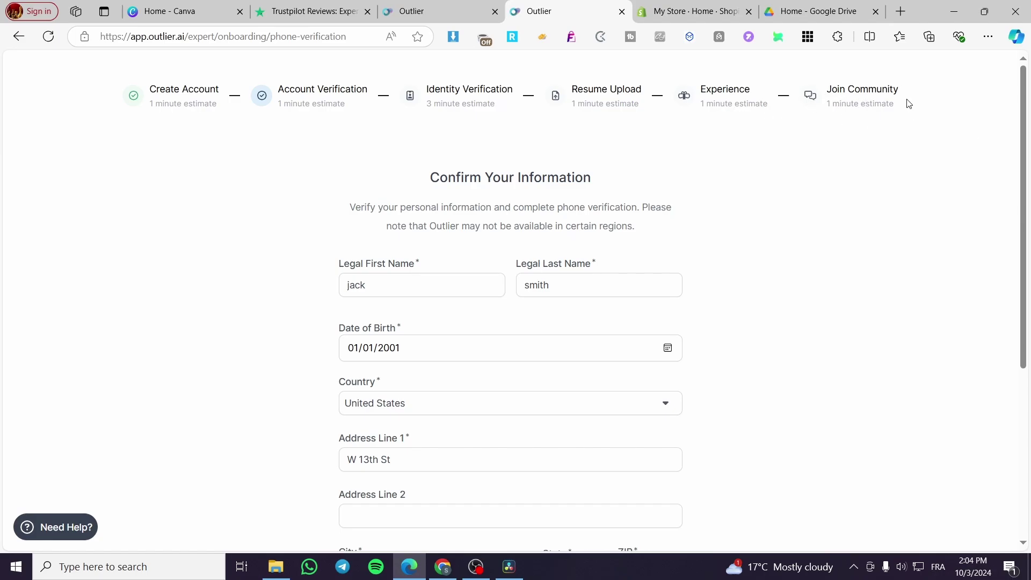
scroll(529, 304, "down", 5)
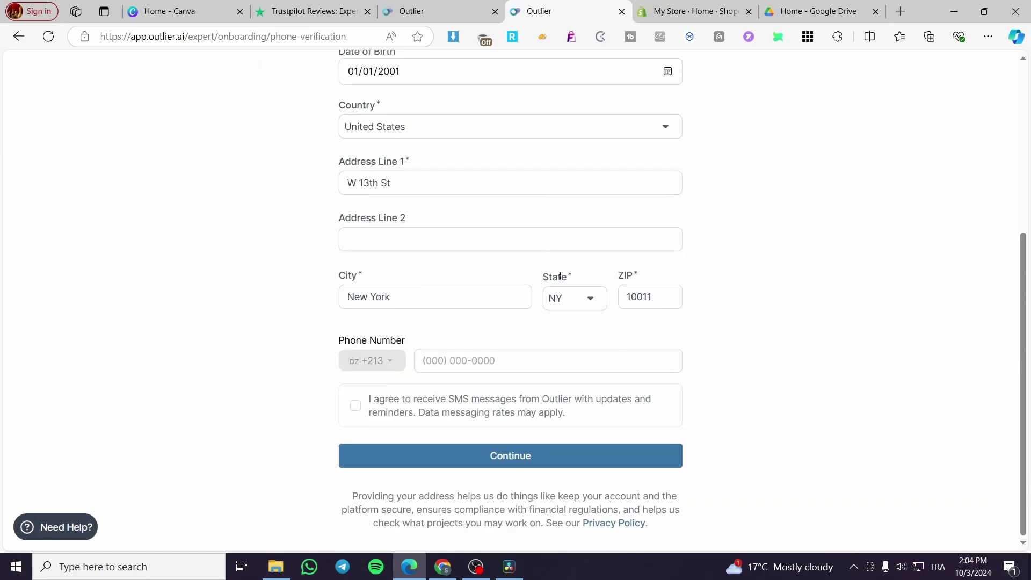
left_click(531, 456)
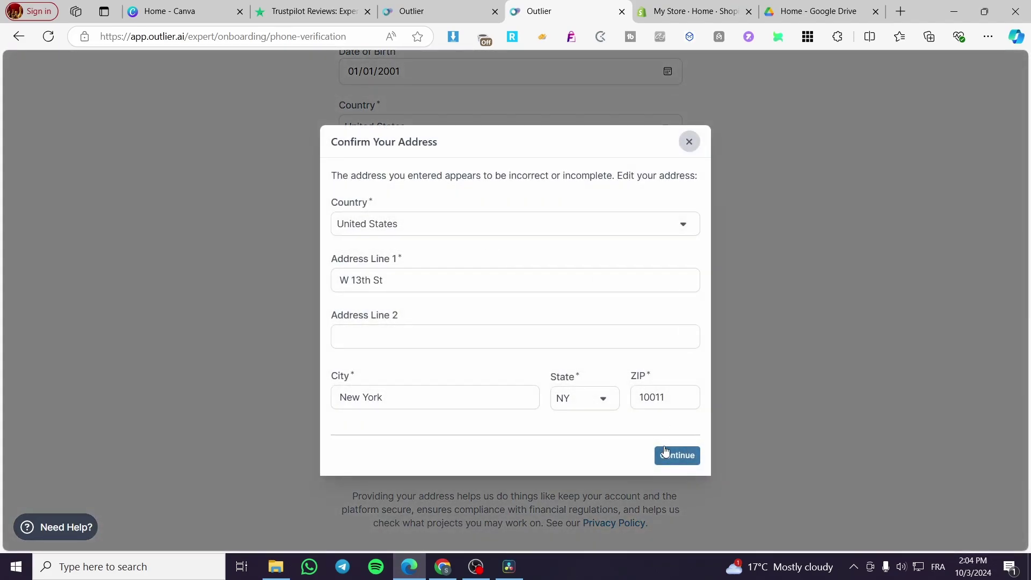
- Confirm the W 13th St, New York address despite the incompleteness warning
left_click(697, 458)
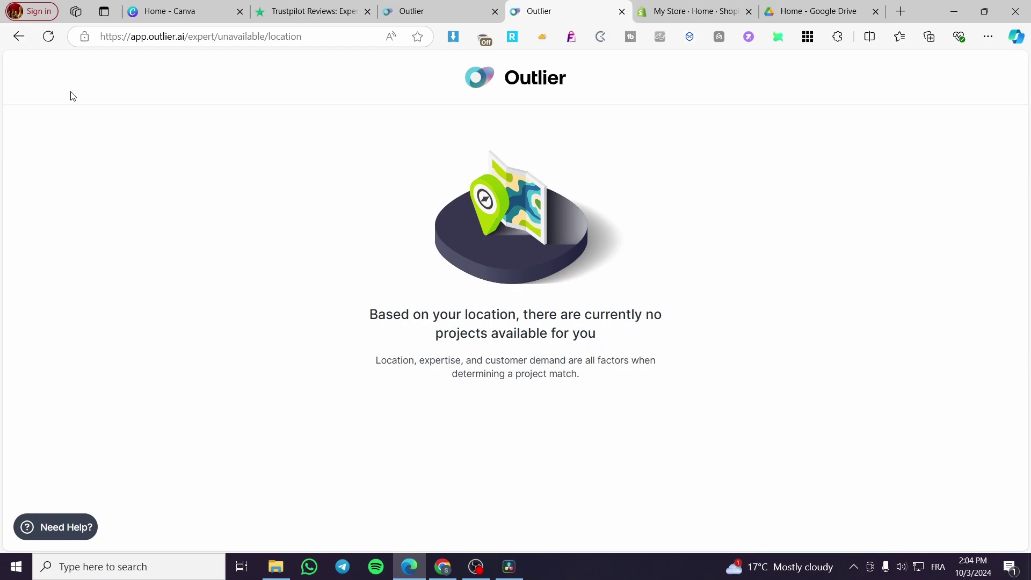
- Close the no-projects and onboarding form tabs, keeping only the outlier.ai homepage tab
left_click(18, 36)
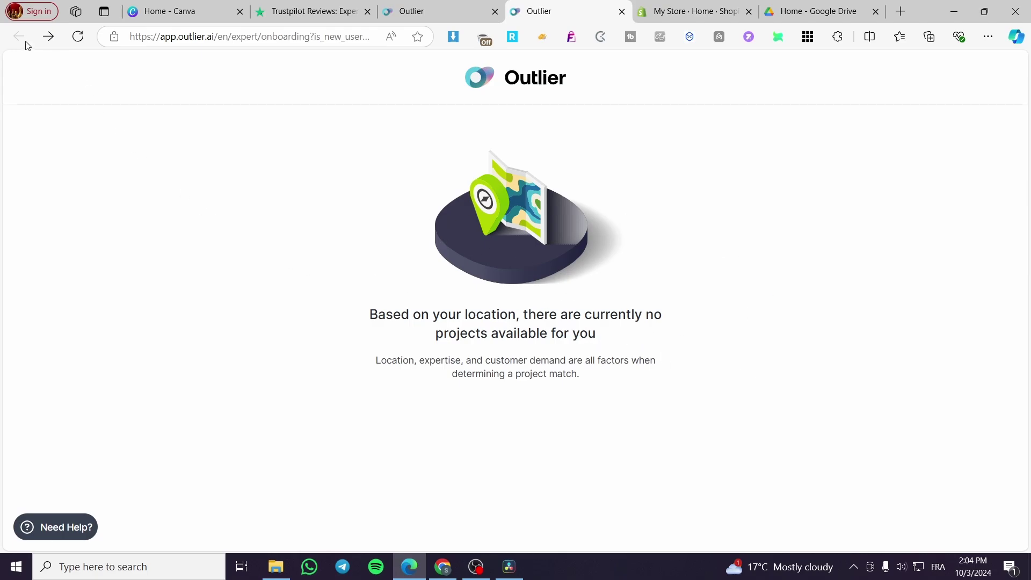
left_click(470, 8)
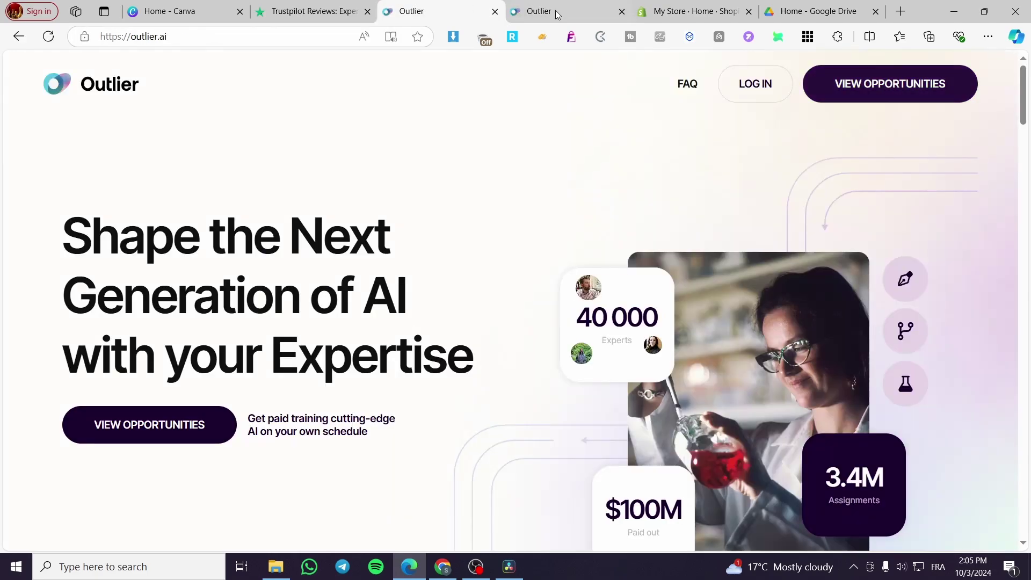
left_click(621, 13)
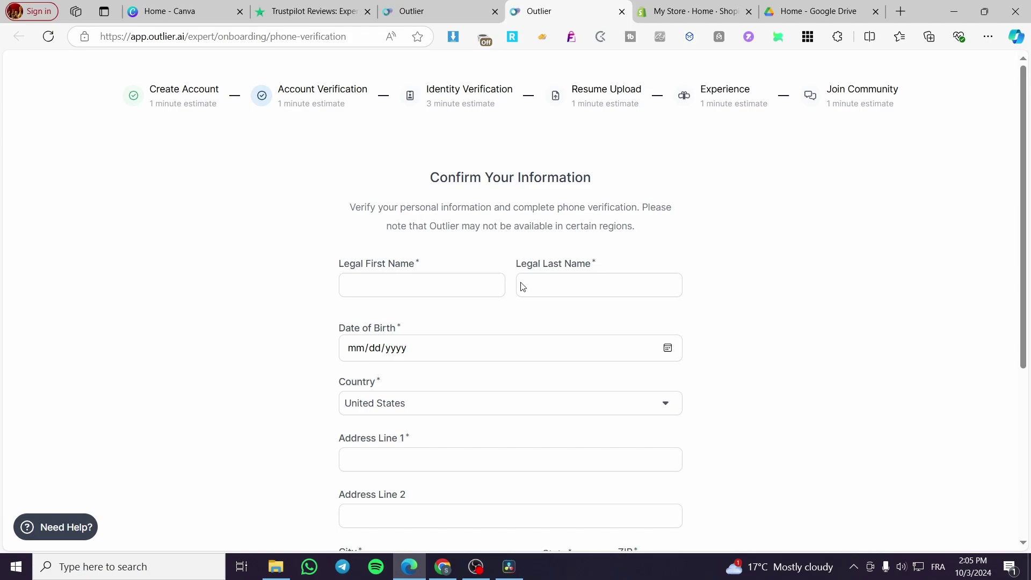
left_click(522, 286)
left_click(520, 319)
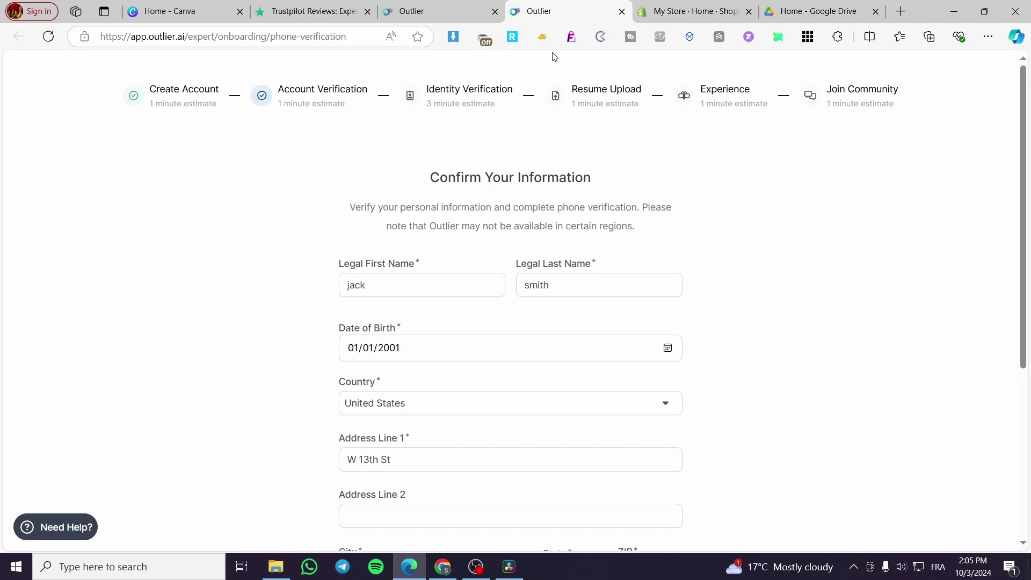
left_click(621, 12)
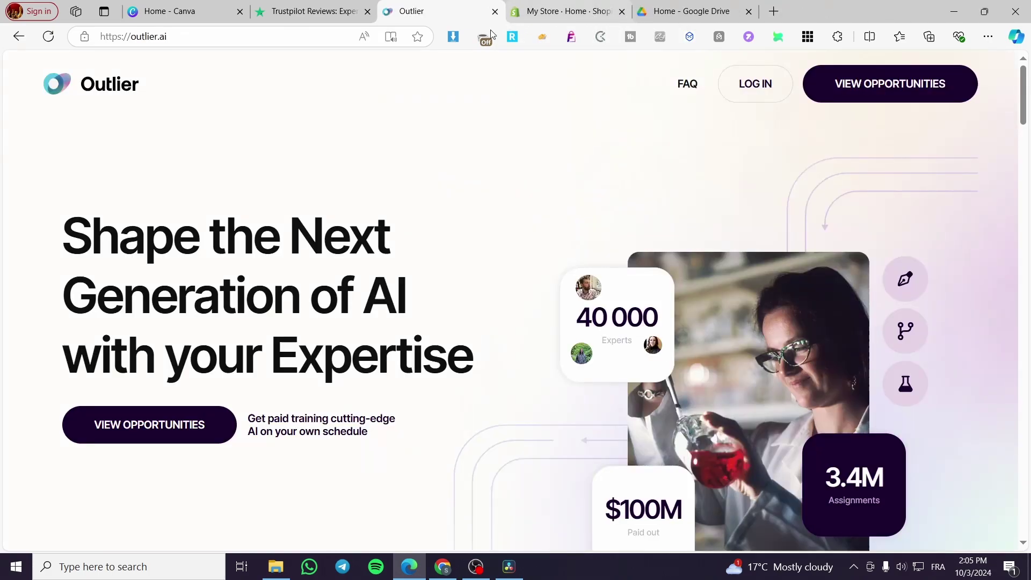
- Go to the FAQ page and expand 'So what is Outlier?'
left_click(685, 99)
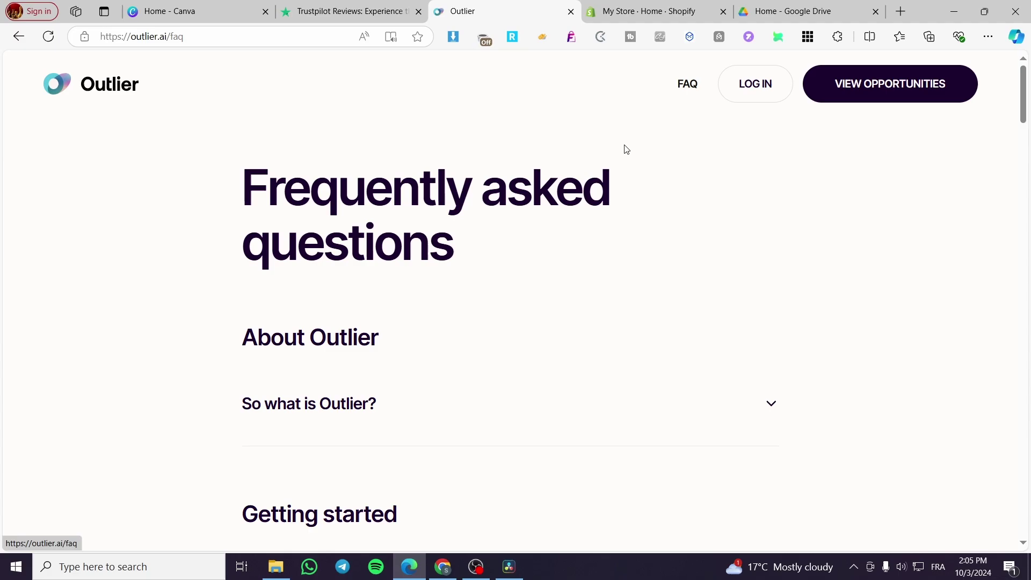
scroll(340, 354, "down", 2)
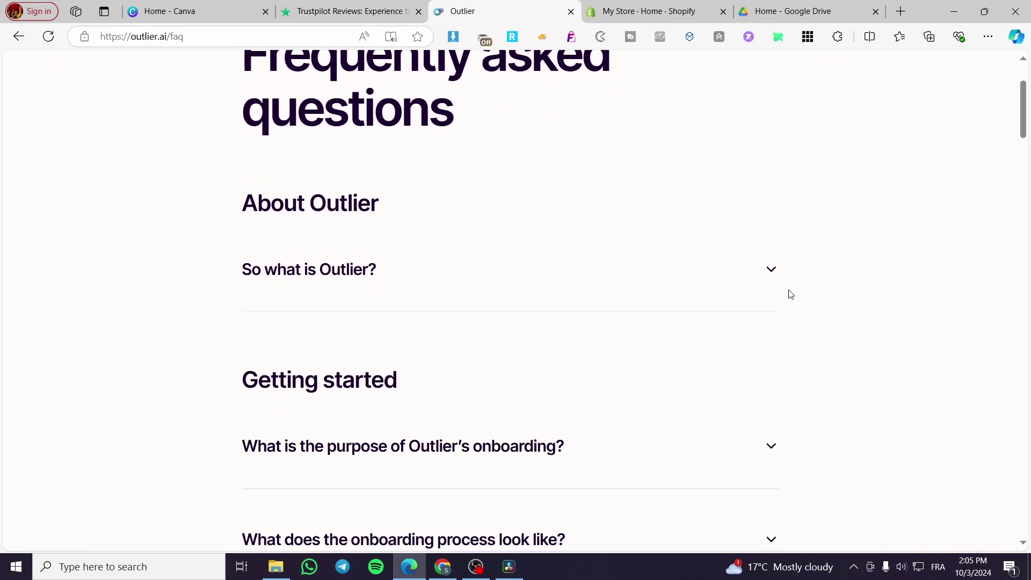
left_click(767, 271)
- In the Pay section, expand 'How much will I be paid?' and 'How will I be paid?'
scroll(344, 291, "down", 2)
scroll(349, 291, "down", 3)
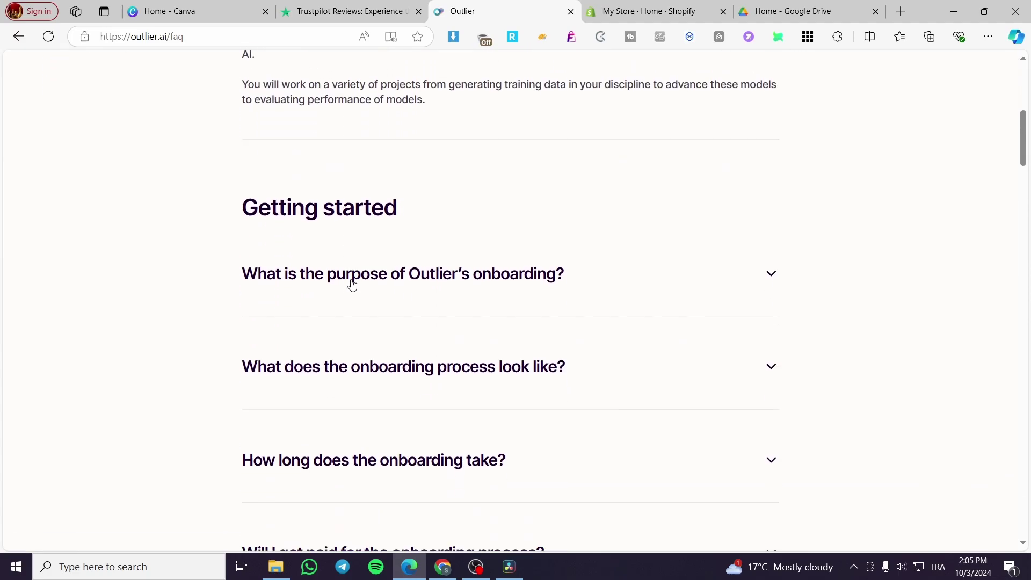
scroll(780, 295, "down", 7)
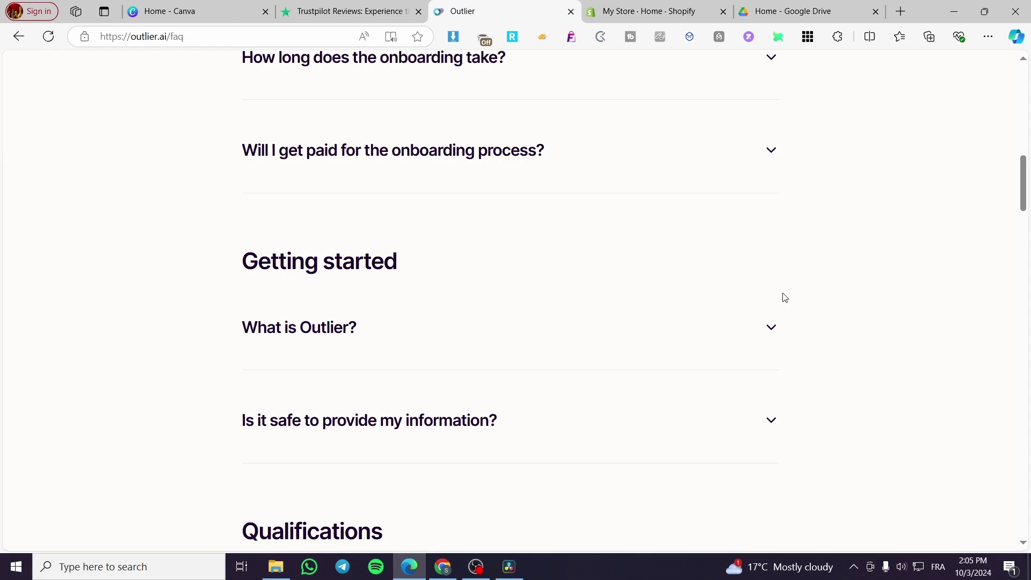
scroll(339, 345, "down", 11)
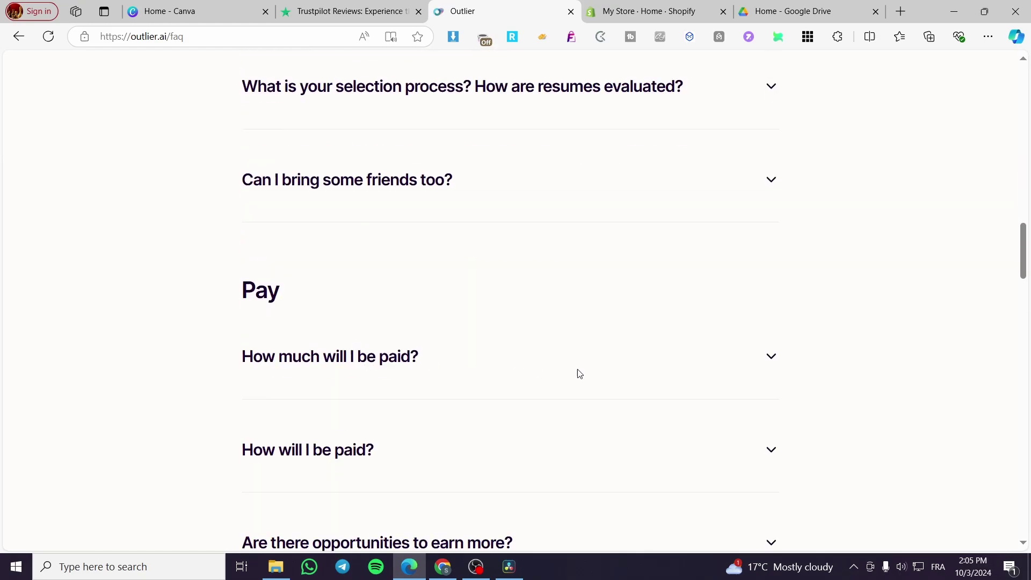
left_click(767, 357)
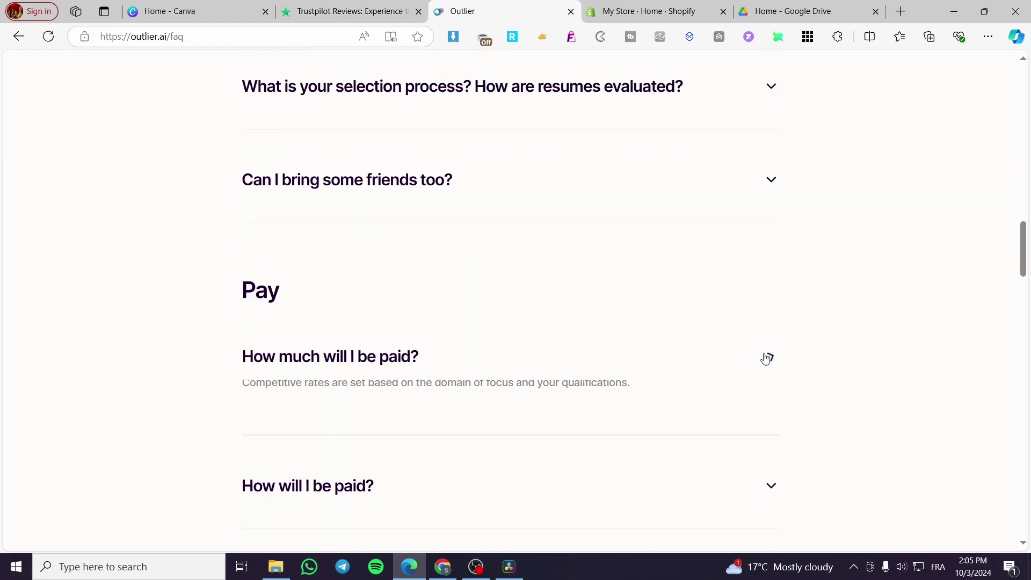
scroll(474, 333, "down", 1)
scroll(349, 411, "down", 2)
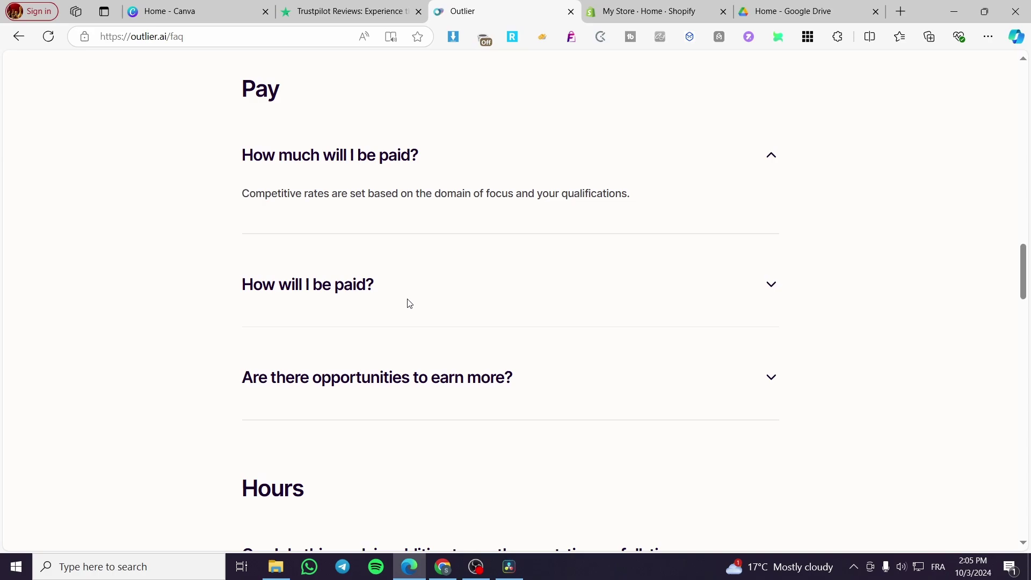
left_click(771, 288)
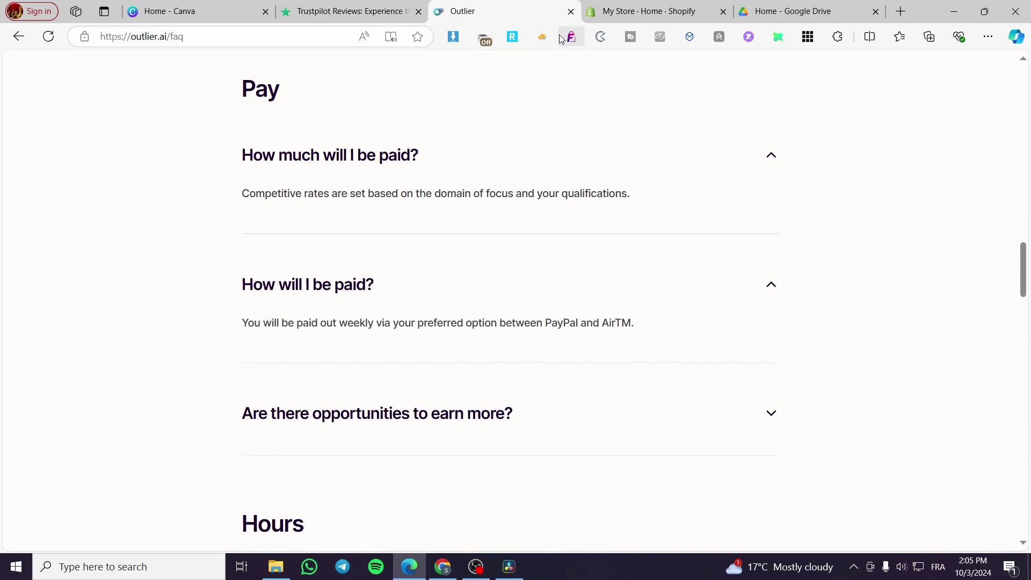